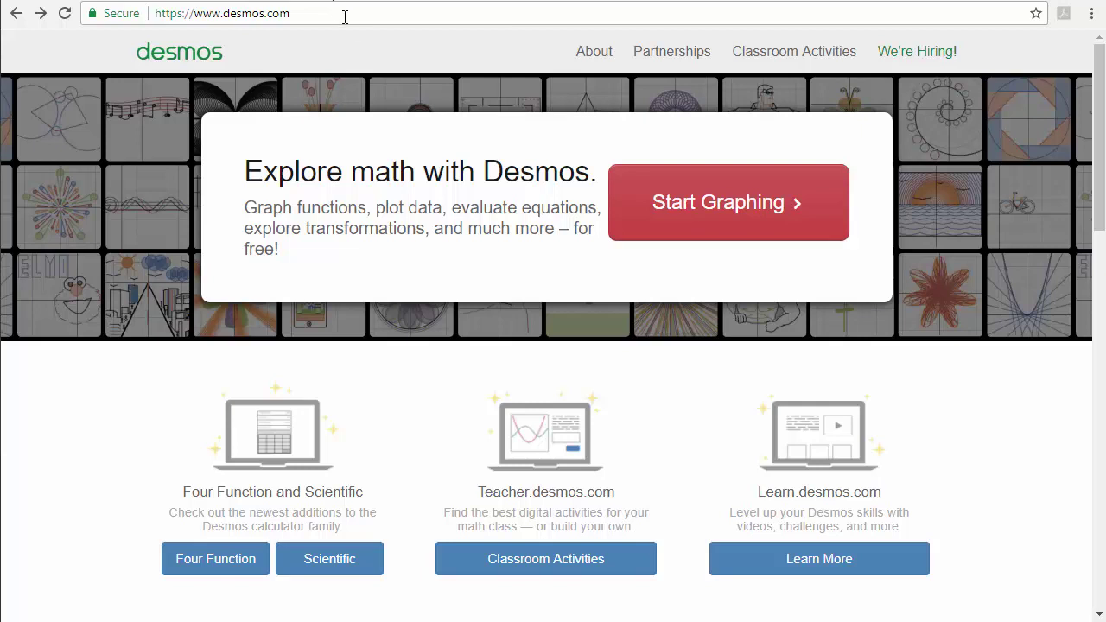
# - Start a new graph and enter the first piece I(D) = {0 ≤ D ≤ 10000: .02D}
pyautogui.click(668, 235)
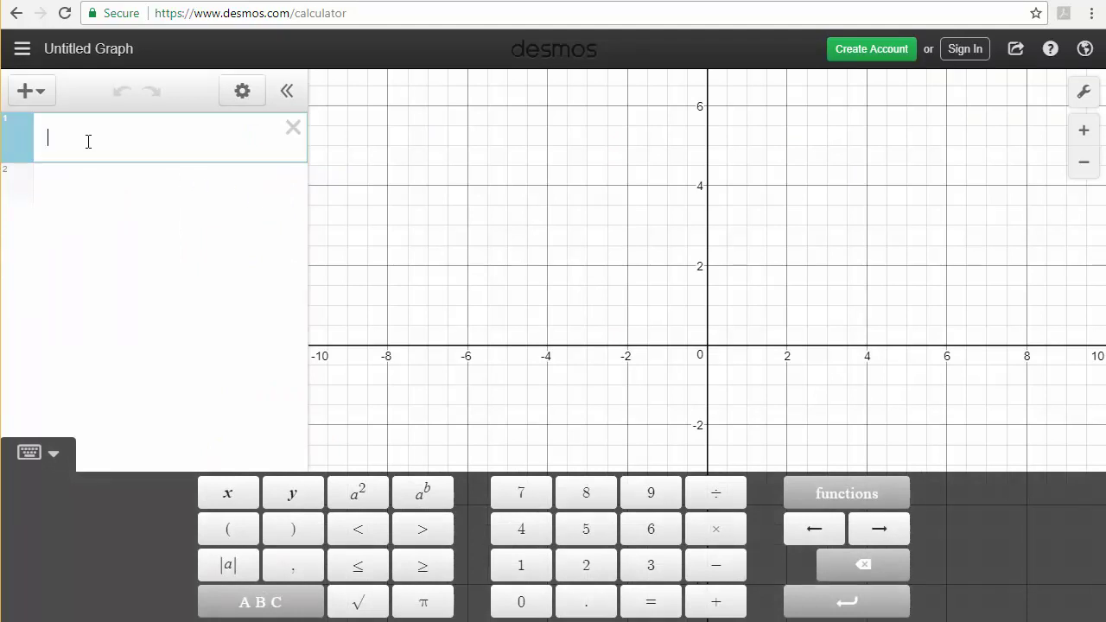
pyautogui.write('I(D)')
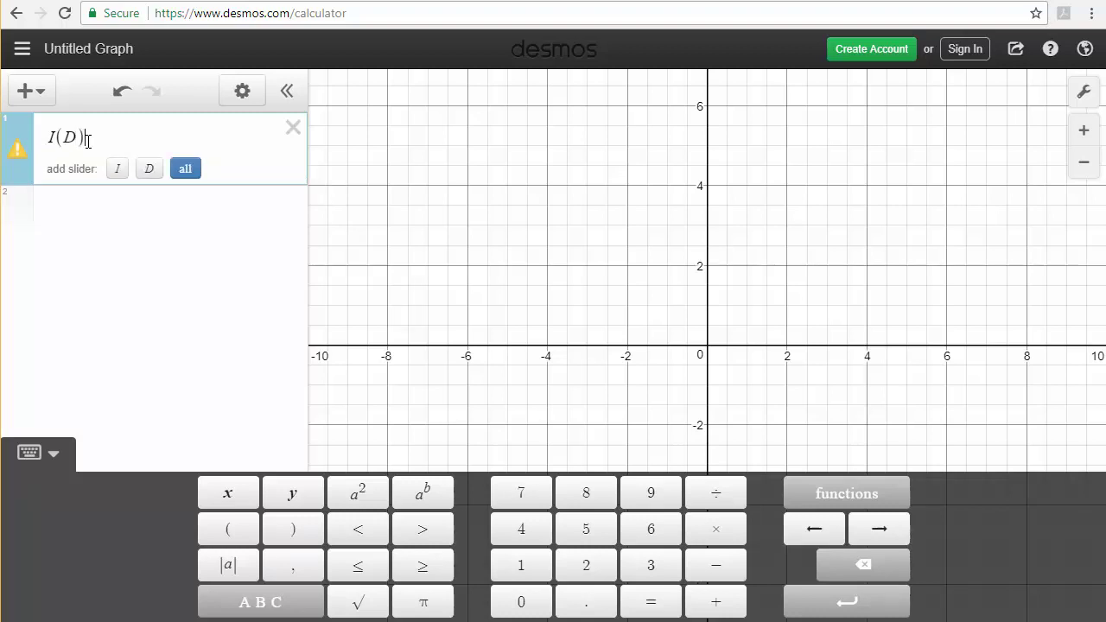
pyautogui.write('=')
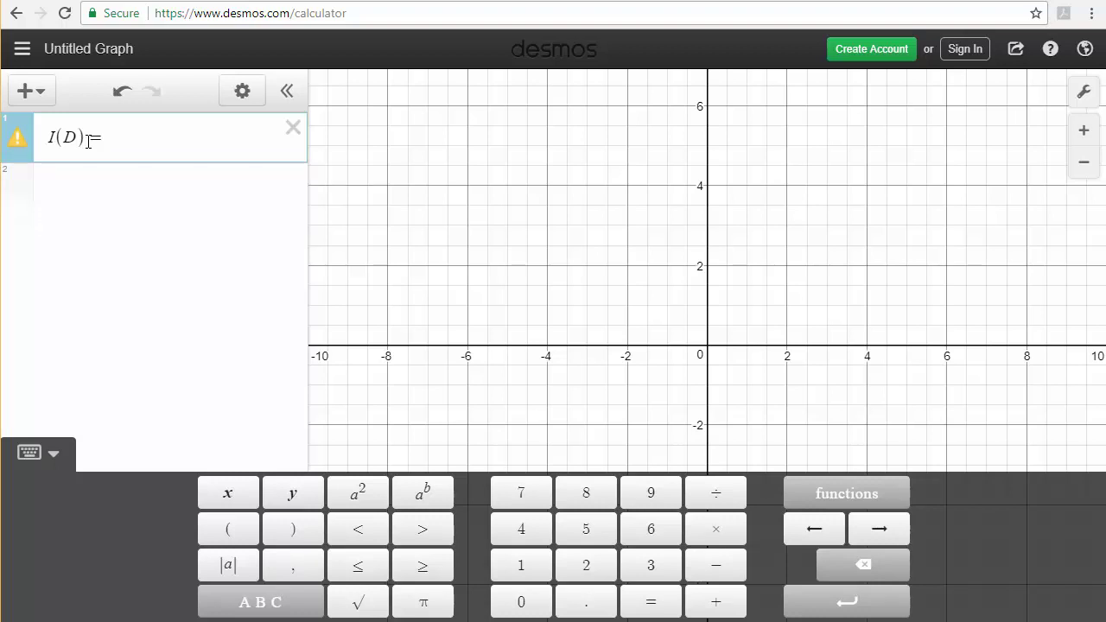
pyautogui.write('{')
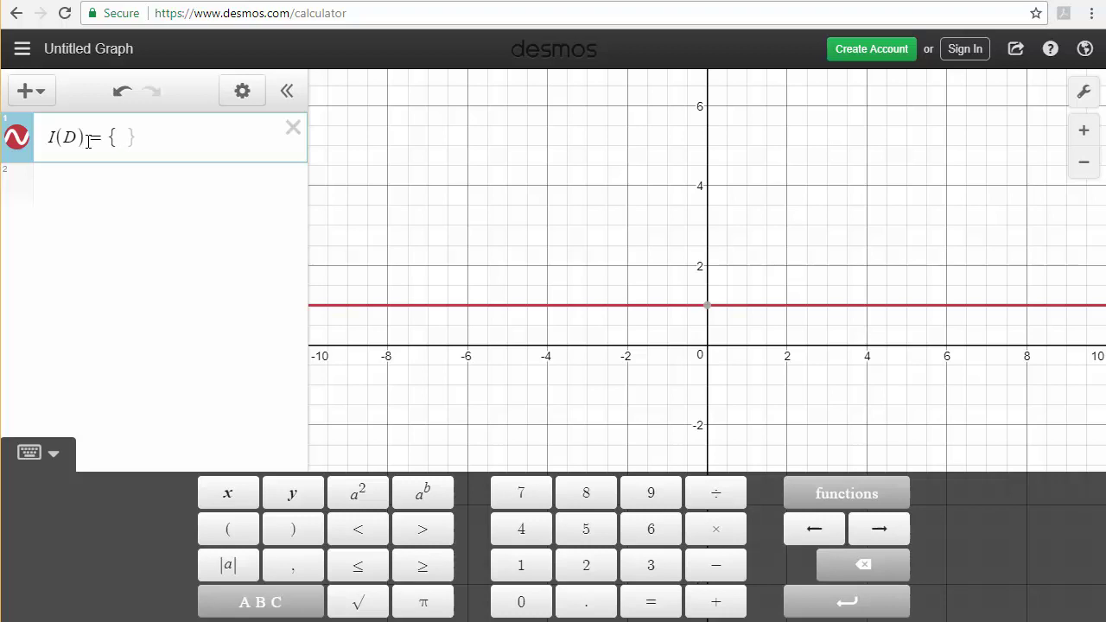
pyautogui.write('0')
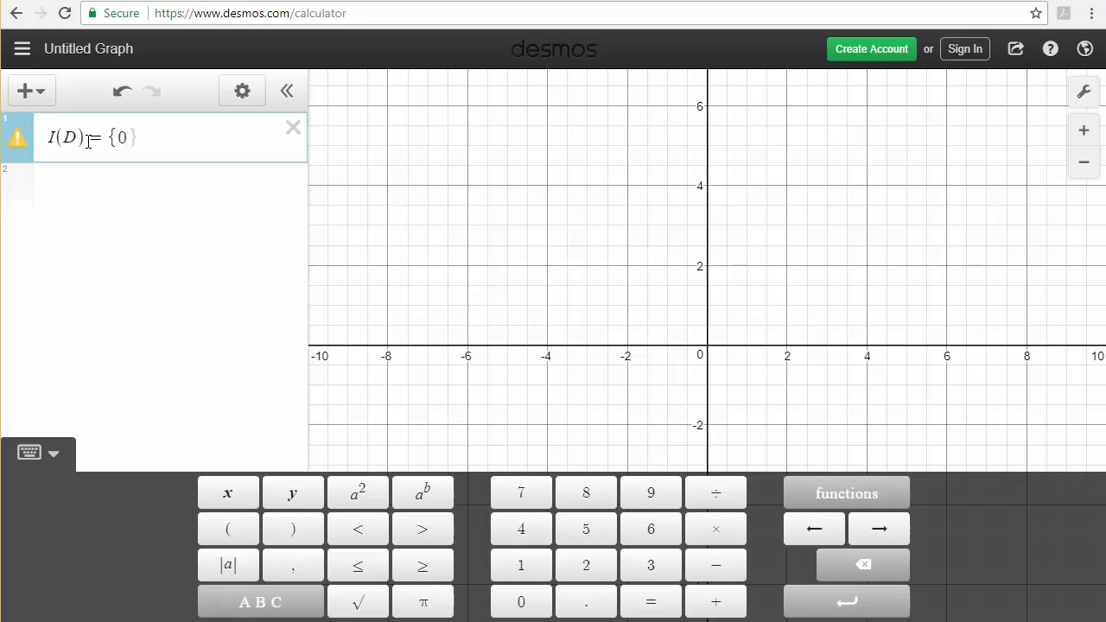
pyautogui.click(363, 567)
pyautogui.write('D')
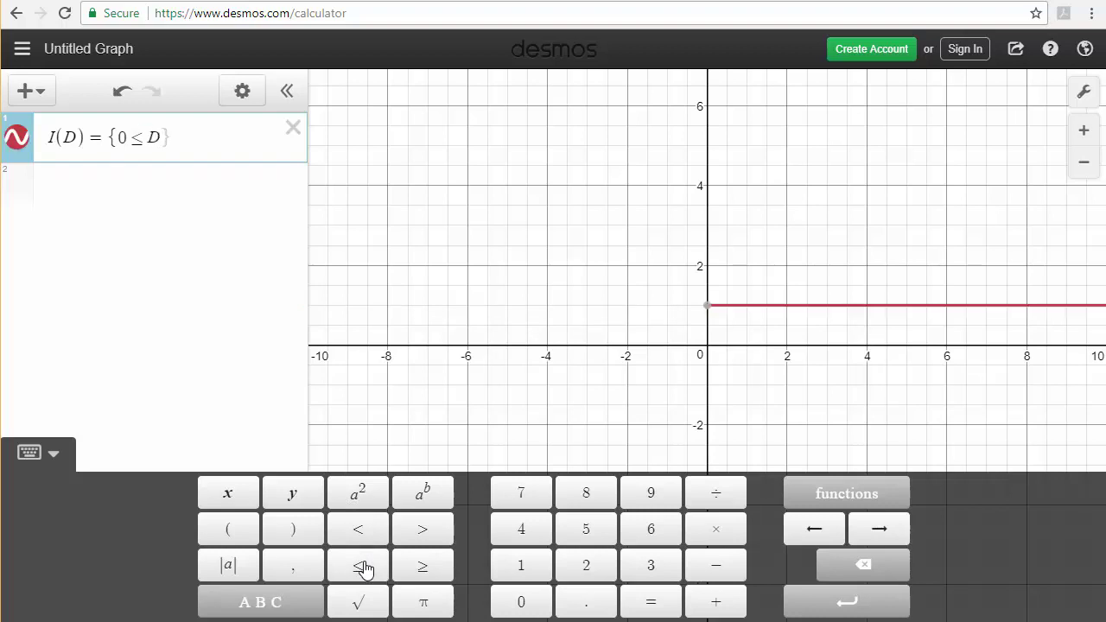
pyautogui.click(362, 567)
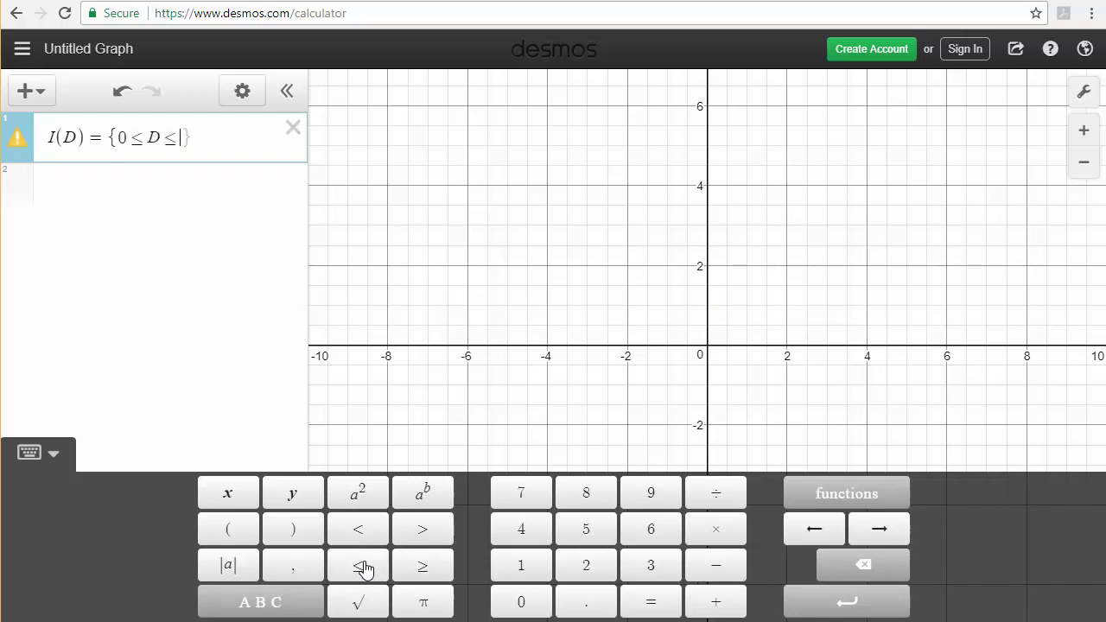
pyautogui.write('1000')
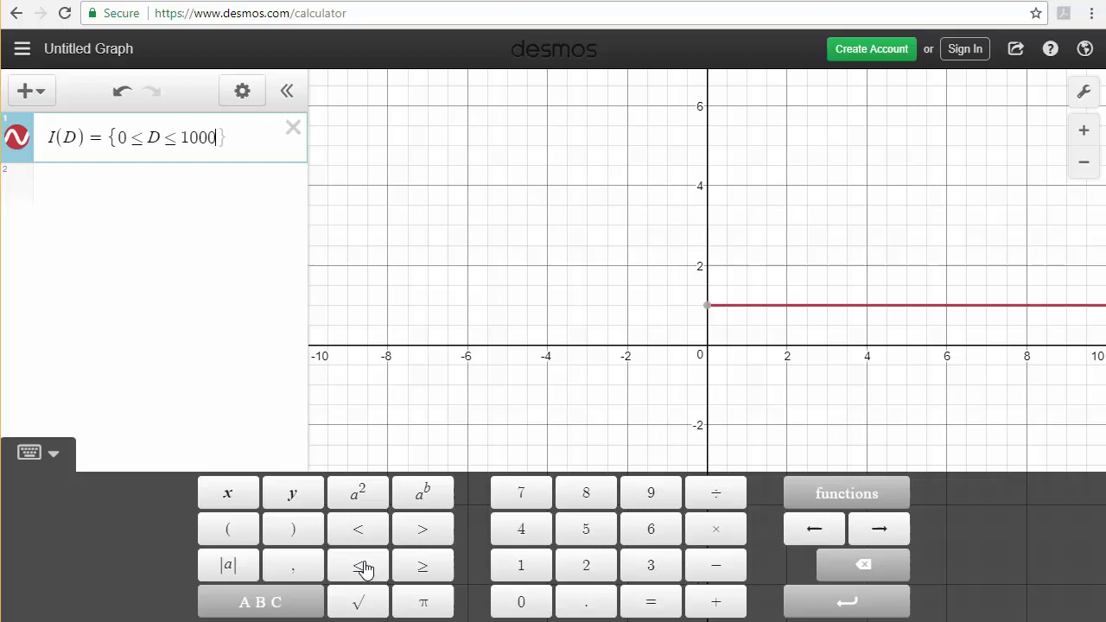
pyautogui.write('0:')
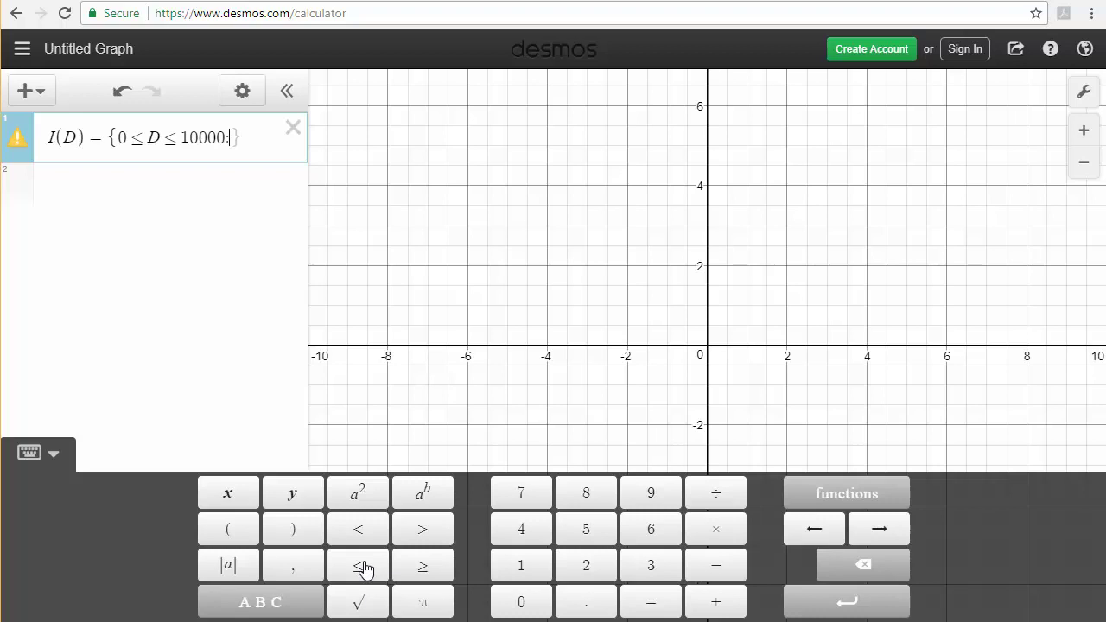
pyautogui.write('.02D')
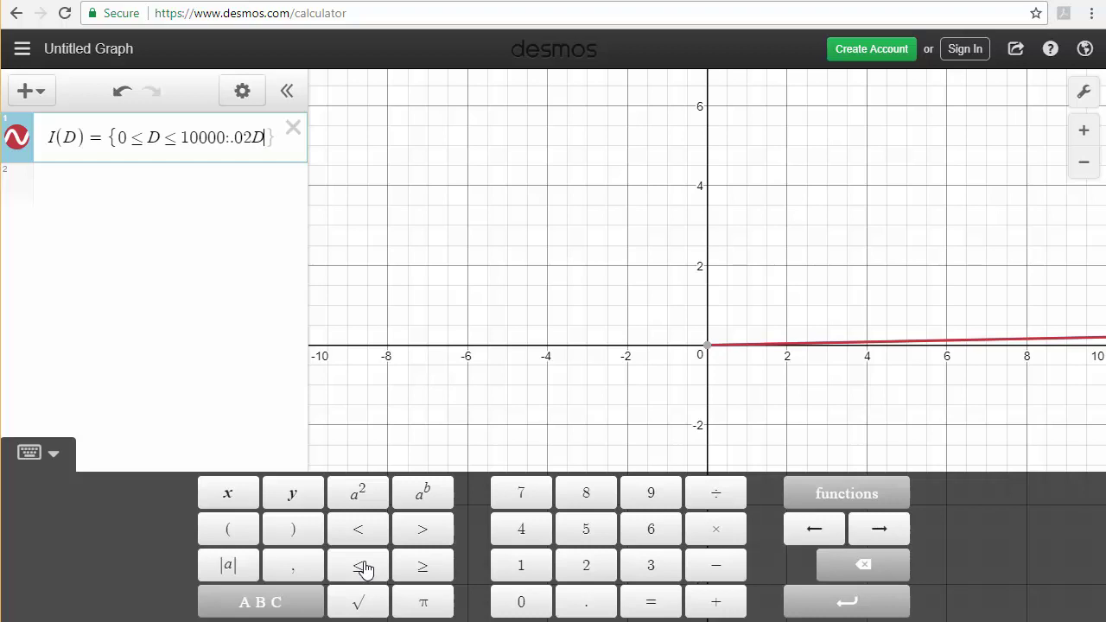
# - Add the second piece D > 10000: .02(10000) + .04(D − 10000) to I(D)
pyautogui.write(',')
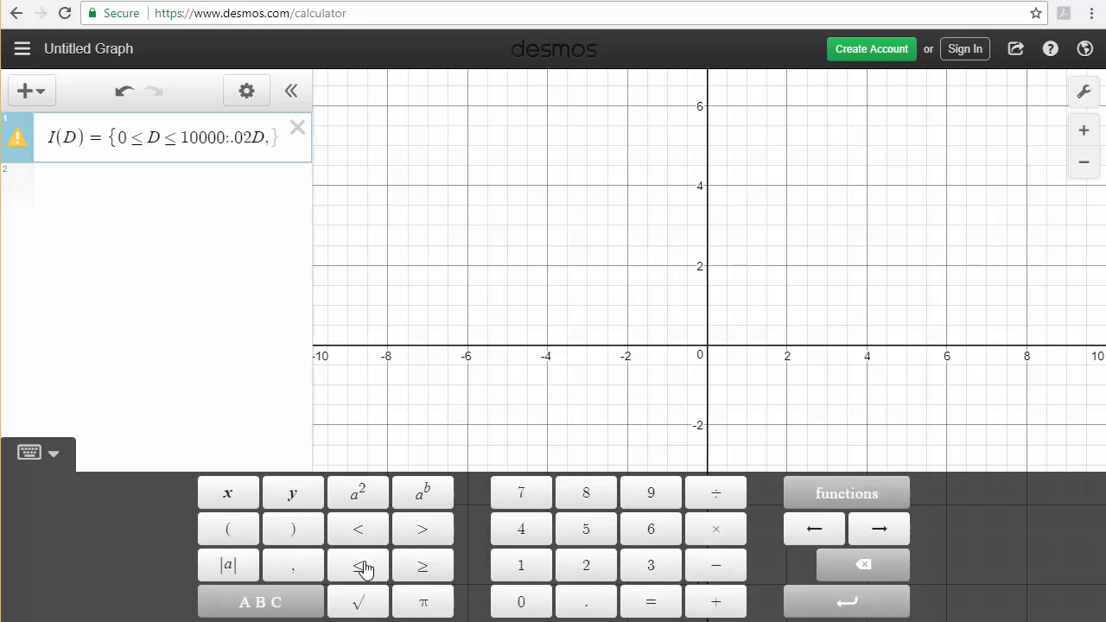
pyautogui.press('BackSpace')
pyautogui.press('BackSpace')
pyautogui.write('.D>10')
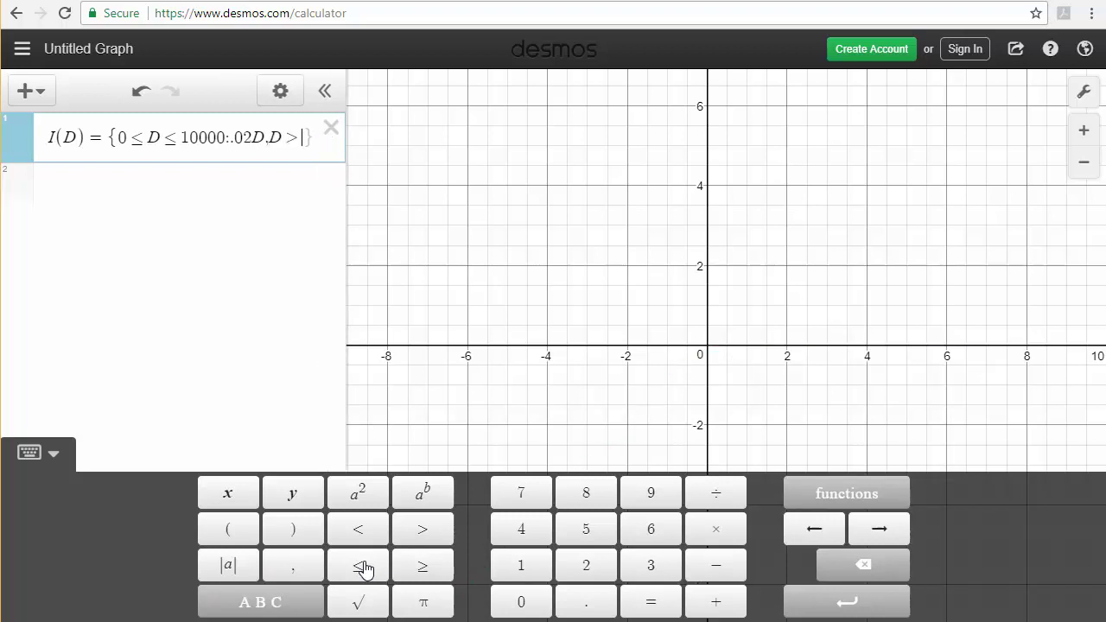
pyautogui.write('000')
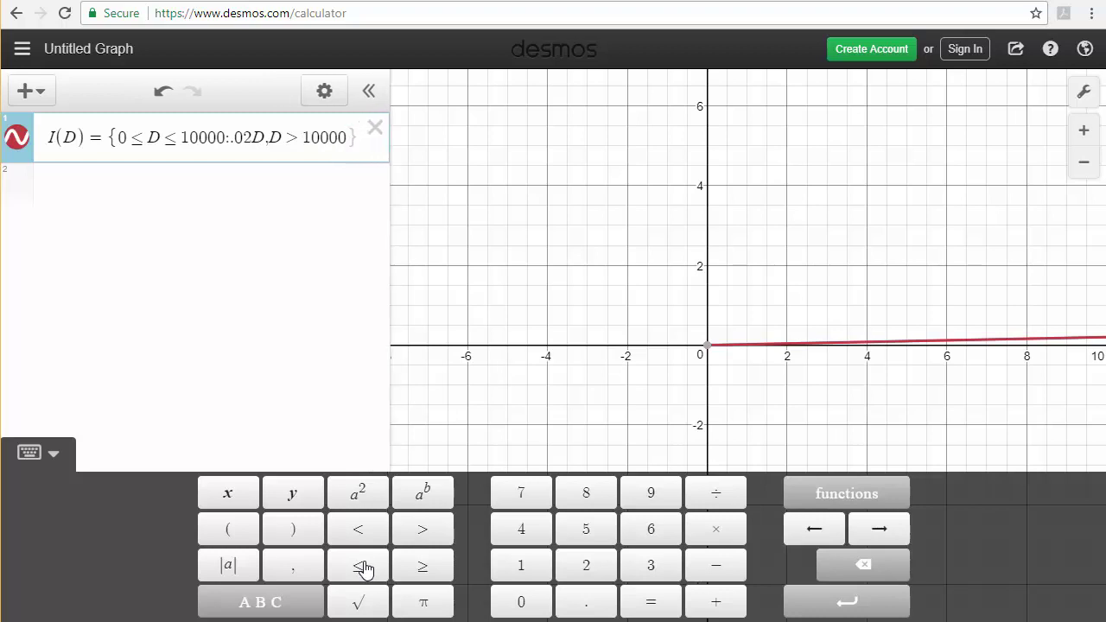
pyautogui.write(':')
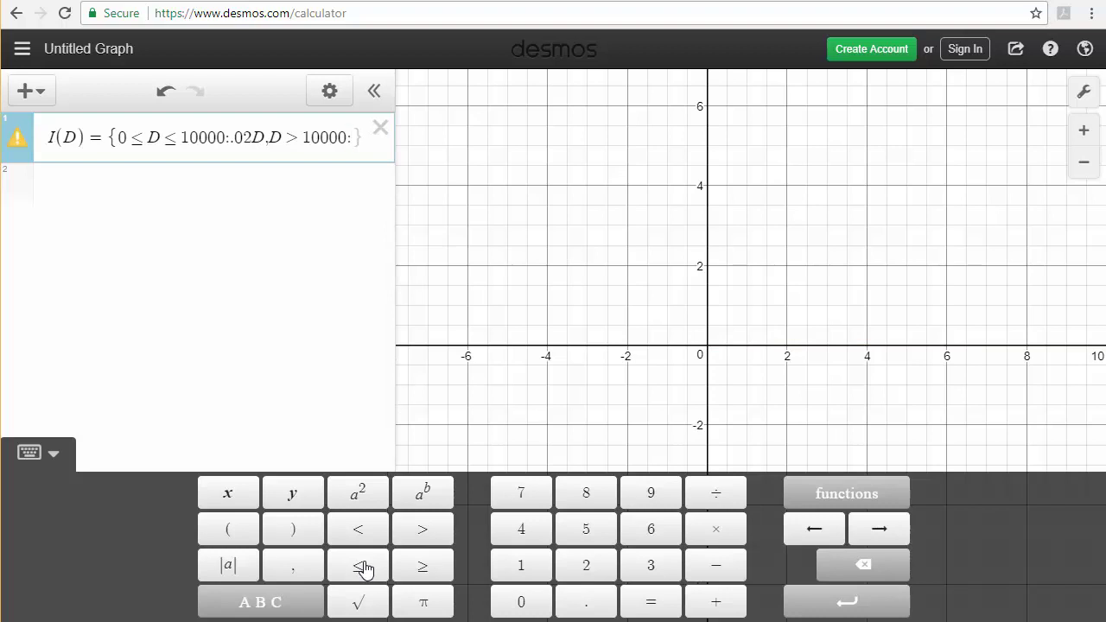
pyautogui.write('.02')
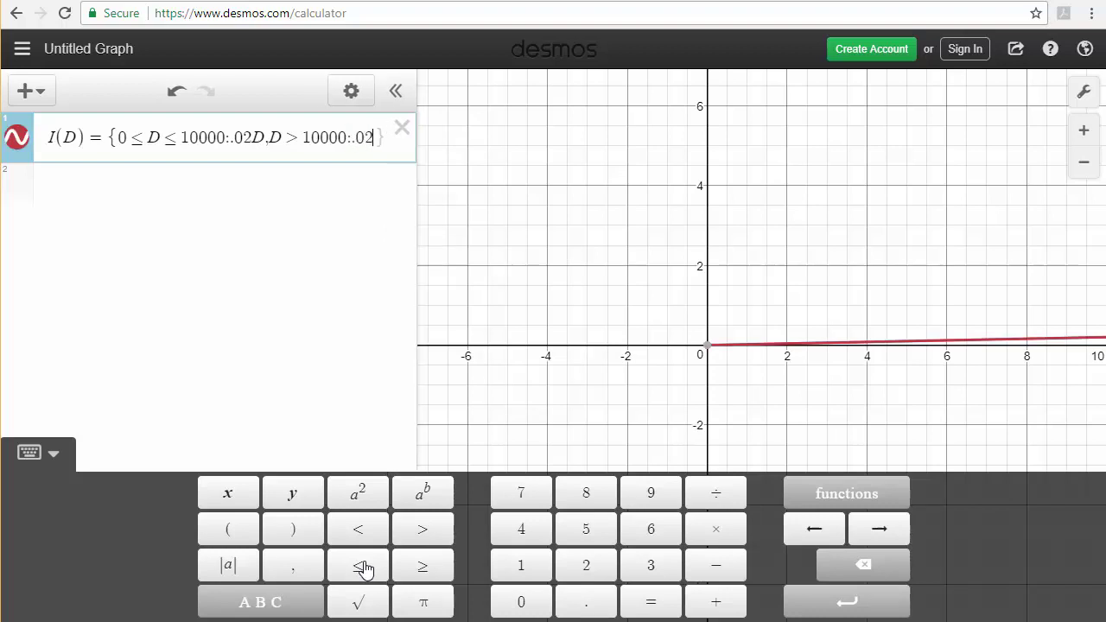
pyautogui.write('(')
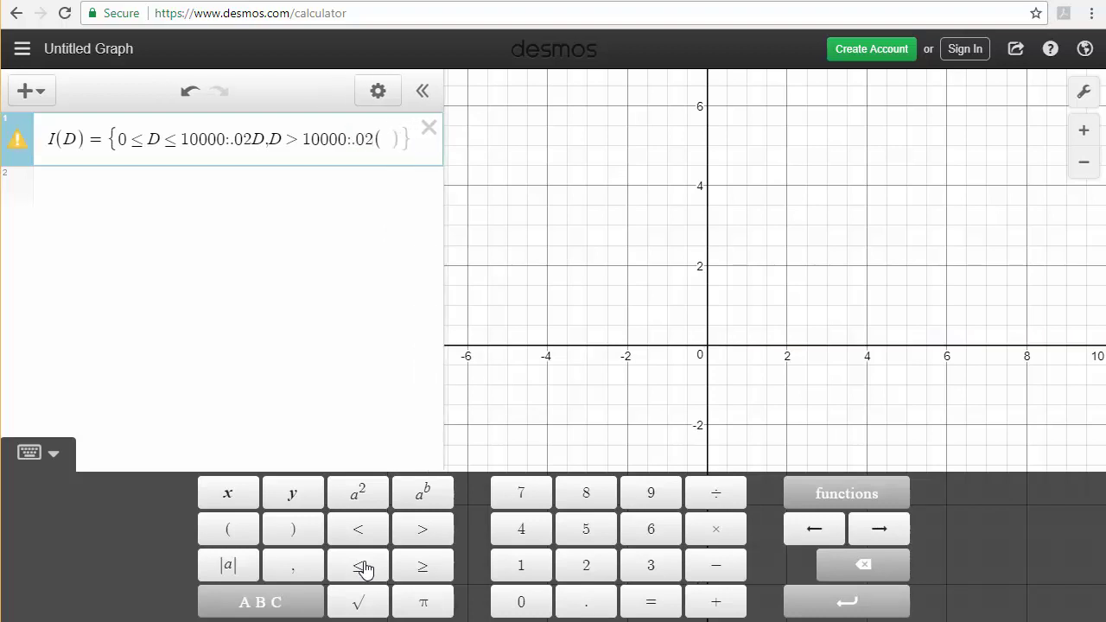
pyautogui.write('10000)')
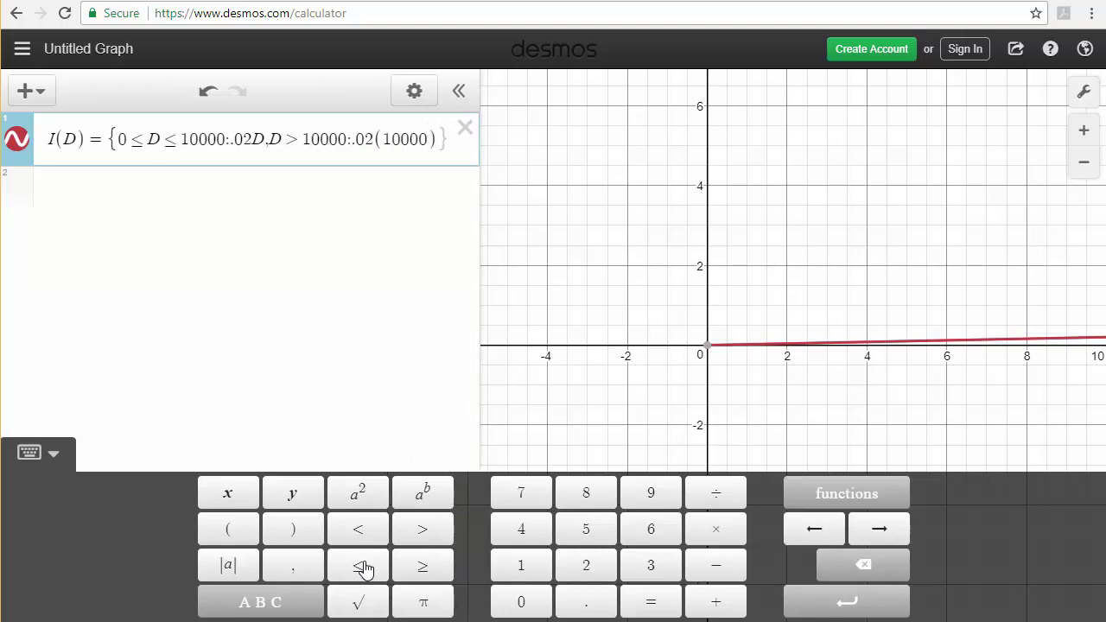
pyautogui.write('+')
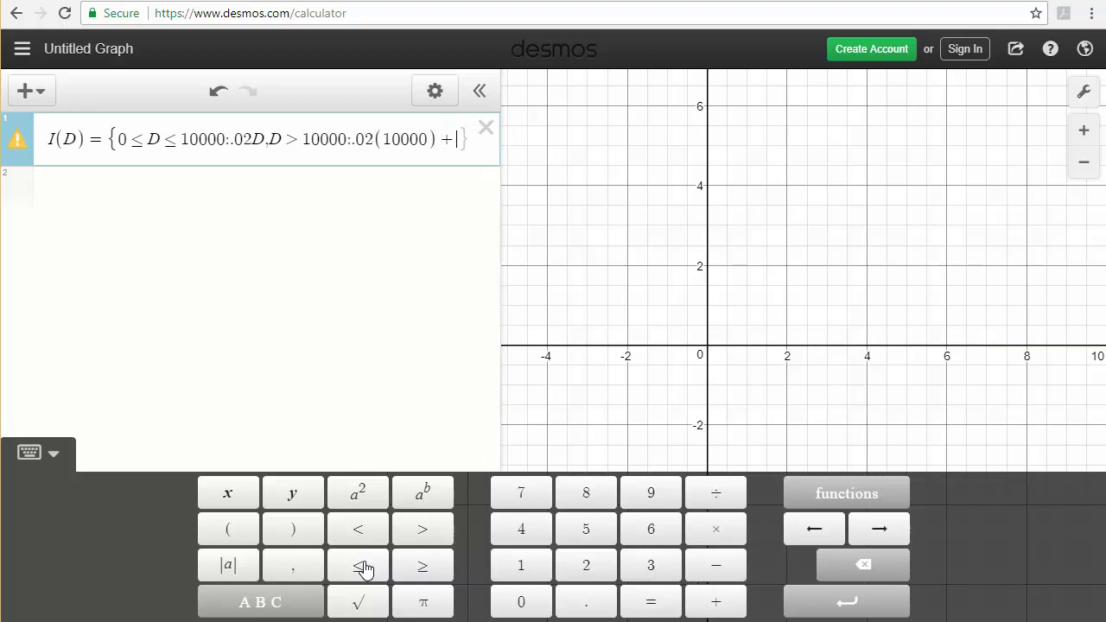
pyautogui.write('.04')
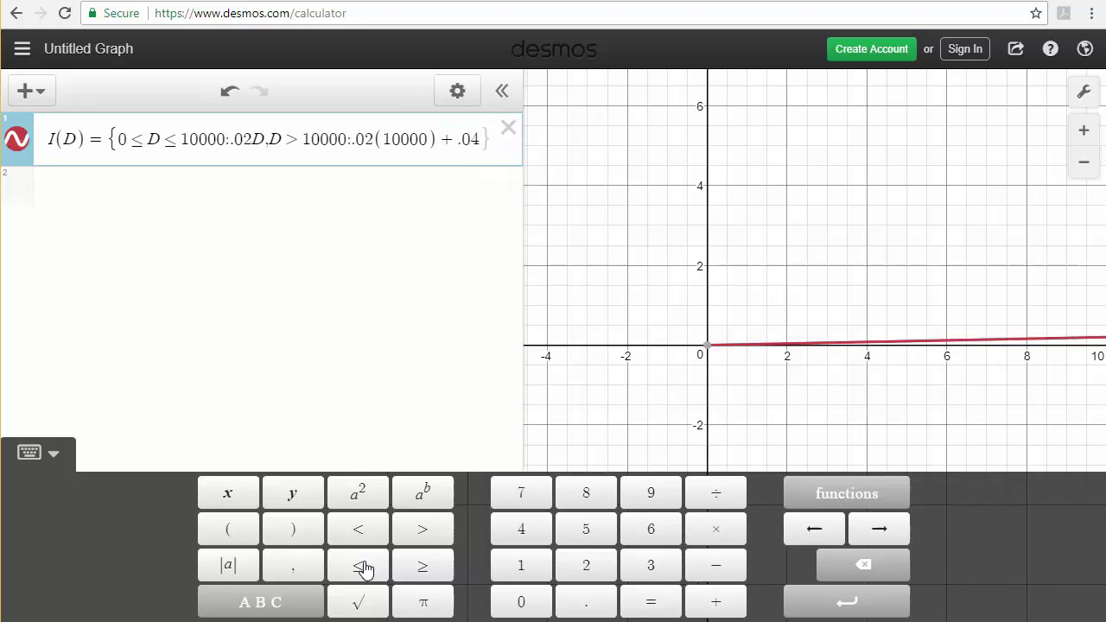
pyautogui.write('(')
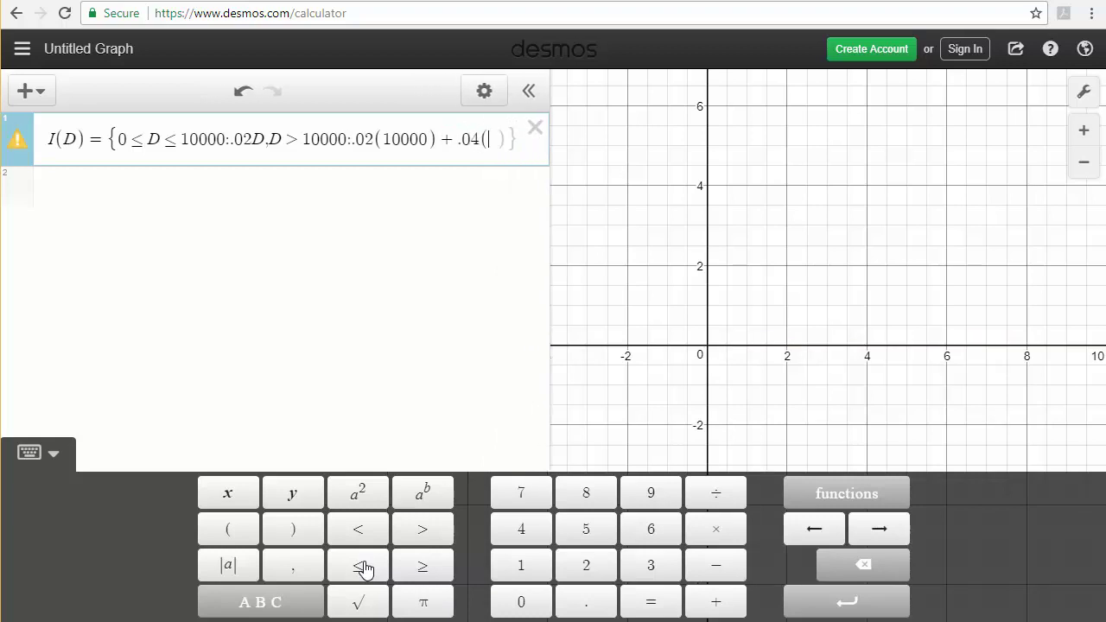
pyautogui.write('D-1')
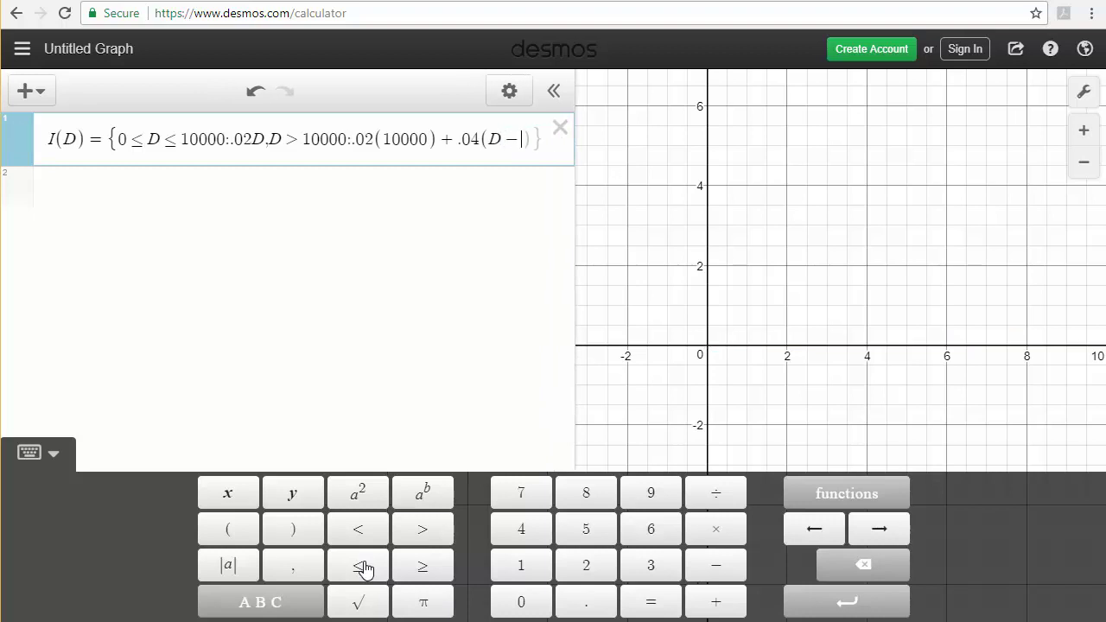
pyautogui.write('0')
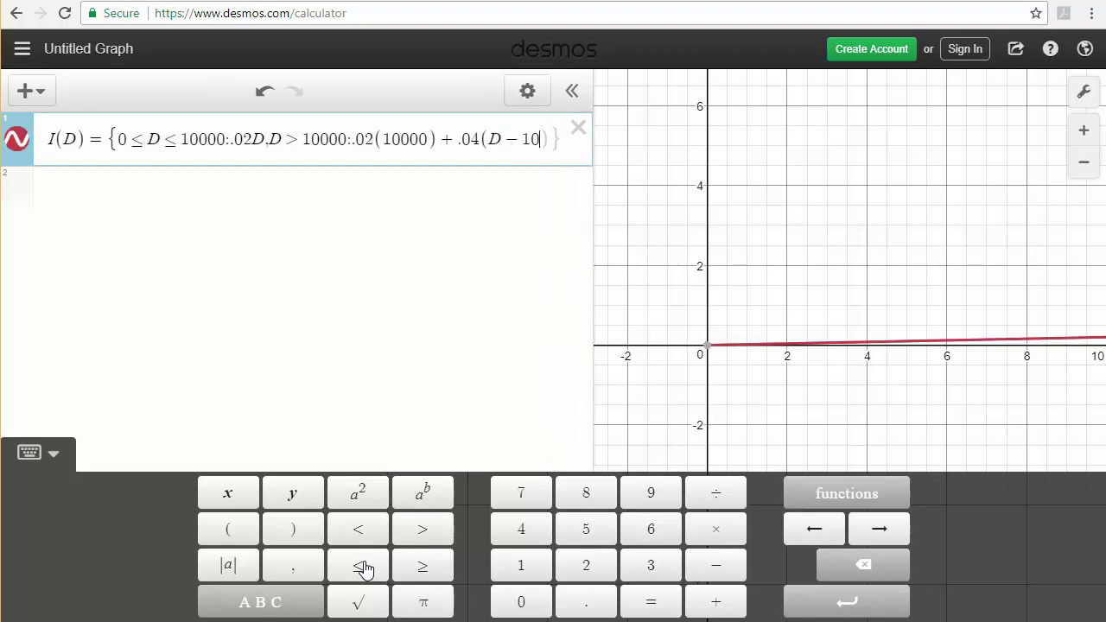
pyautogui.write('000)')
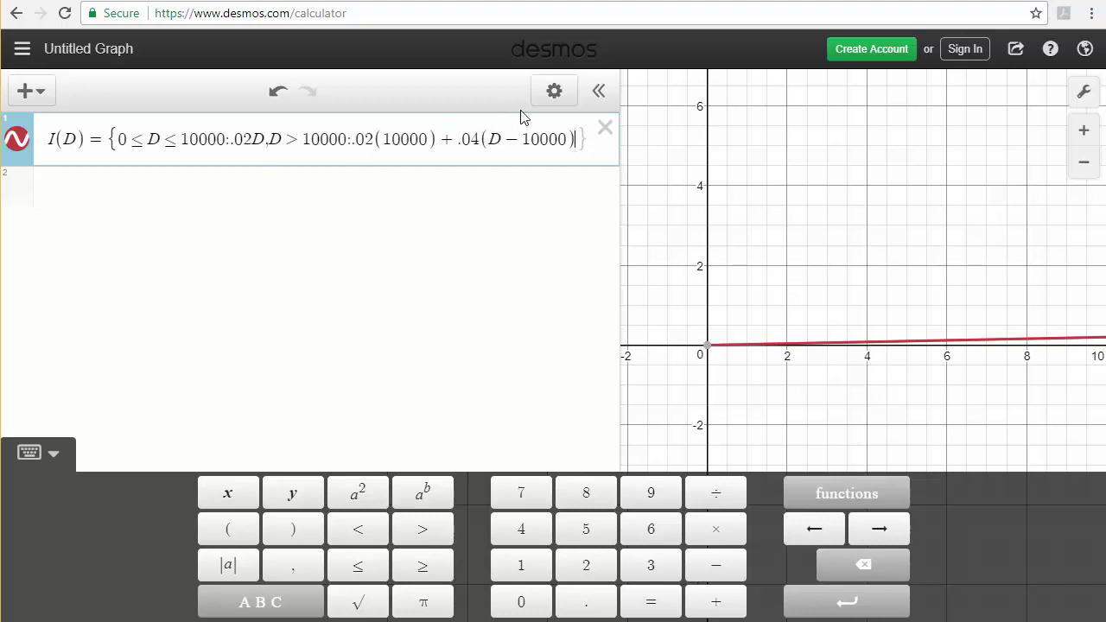
# - Set the graph's x-axis range from −100 to 15000
pyautogui.click(598, 95)
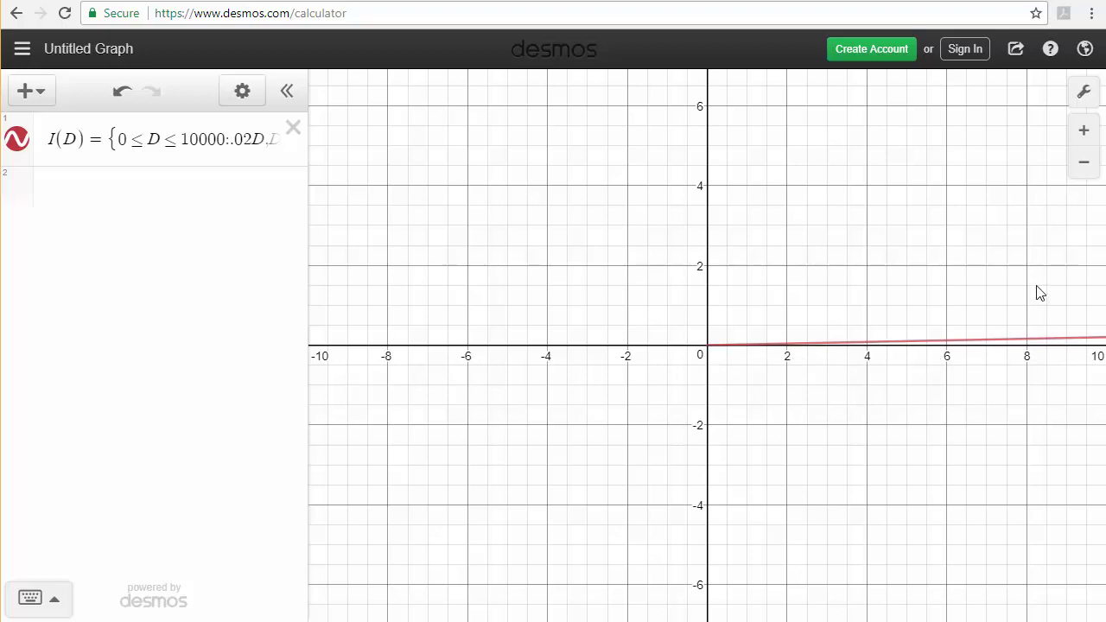
pyautogui.click(1083, 92)
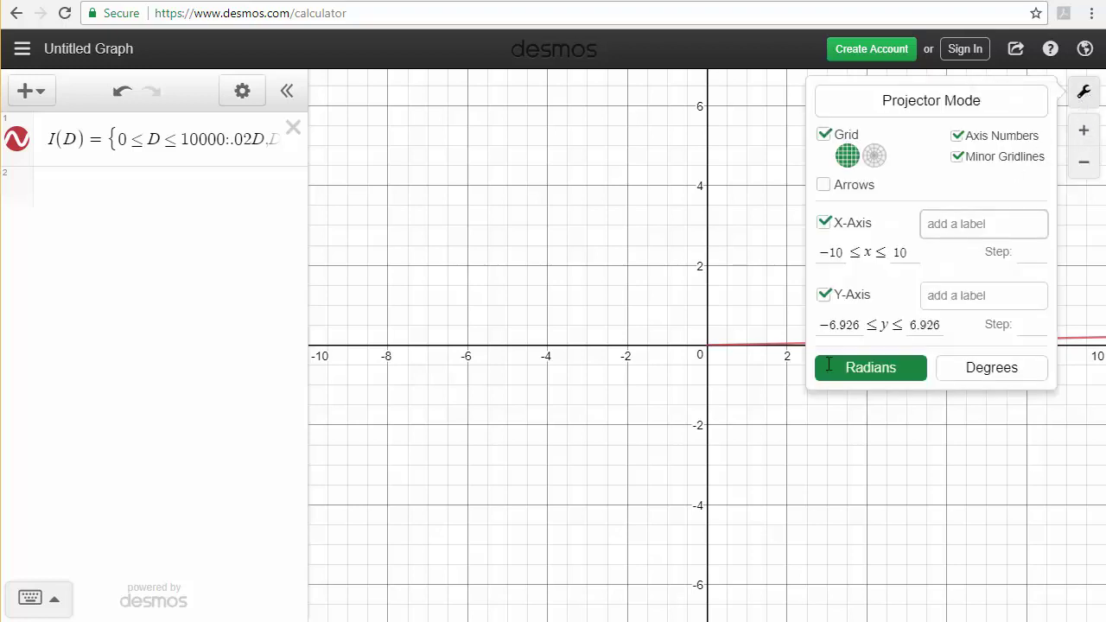
pyautogui.click(849, 252)
pyautogui.write('0')
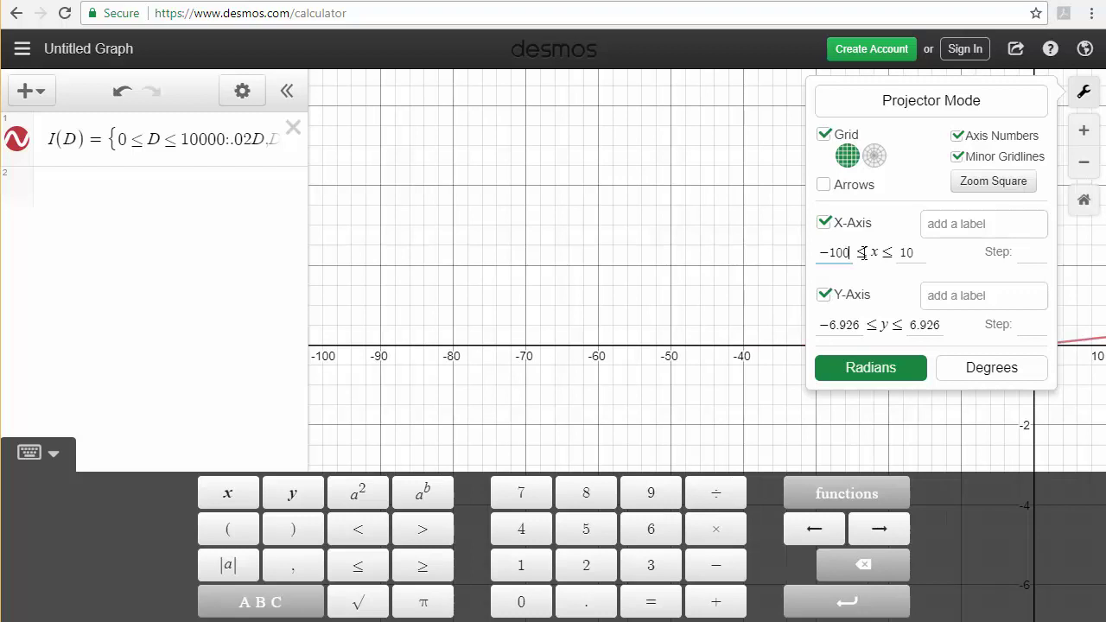
pyautogui.click(913, 251)
pyautogui.press('BackSpace')
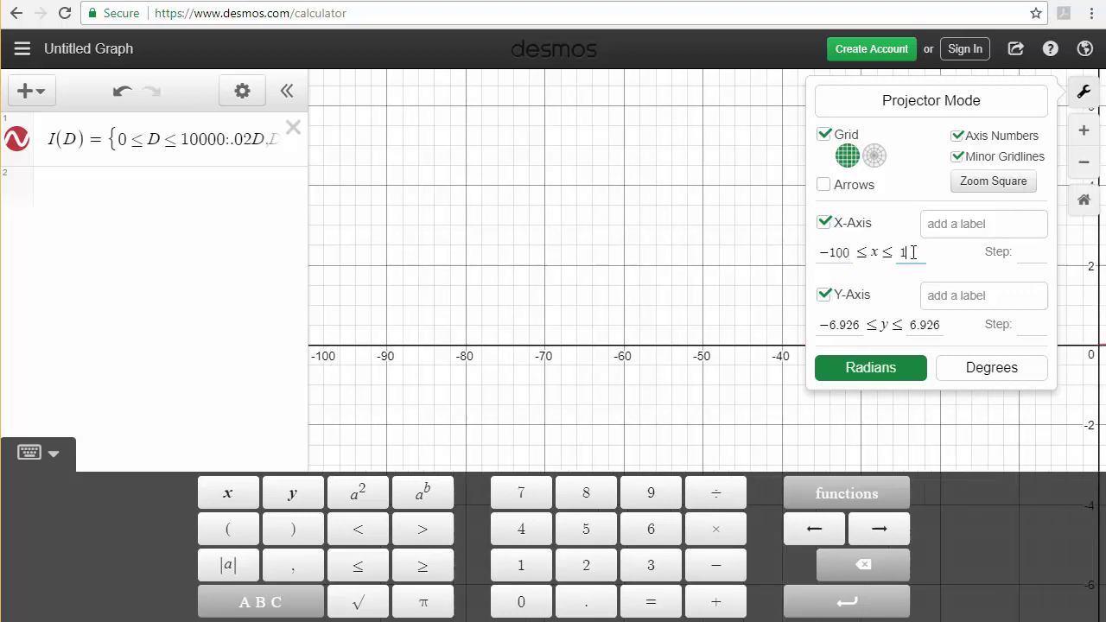
pyautogui.write('5000')
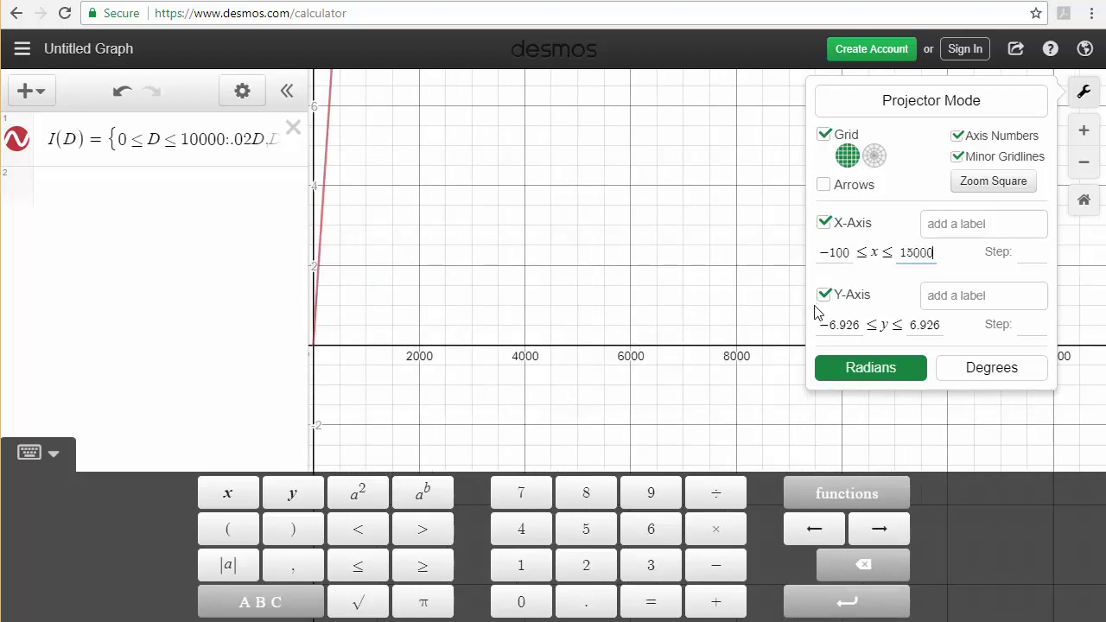
pyautogui.click(864, 324)
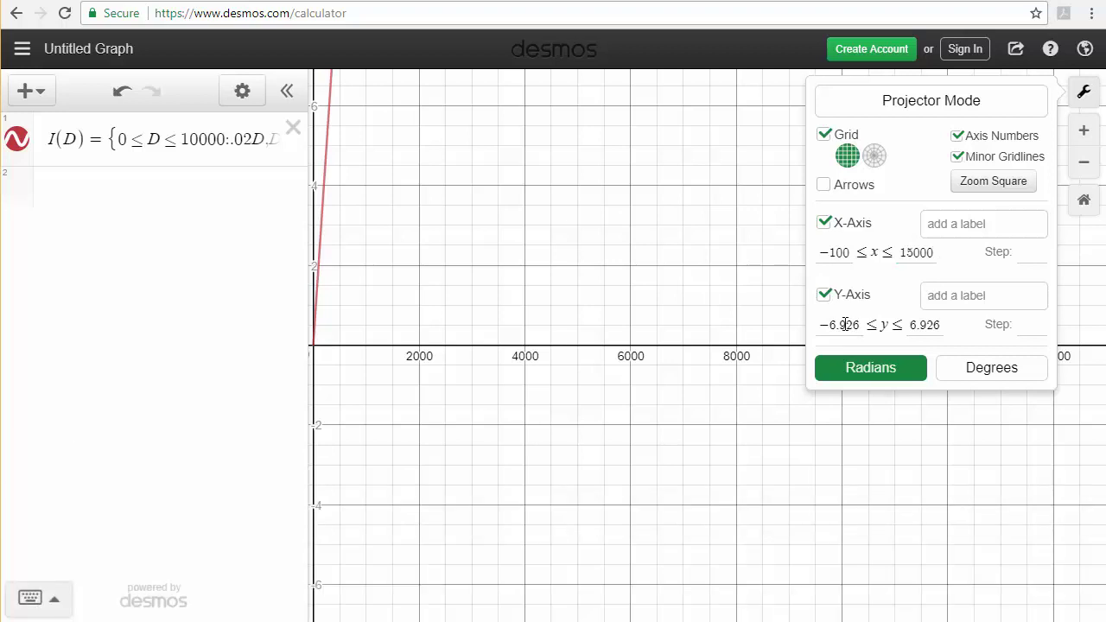
# - Set the graph's y-axis range from −5 to 100
pyautogui.click(859, 325)
pyautogui.moveTo(859, 325); pyautogui.dragTo(817, 325)
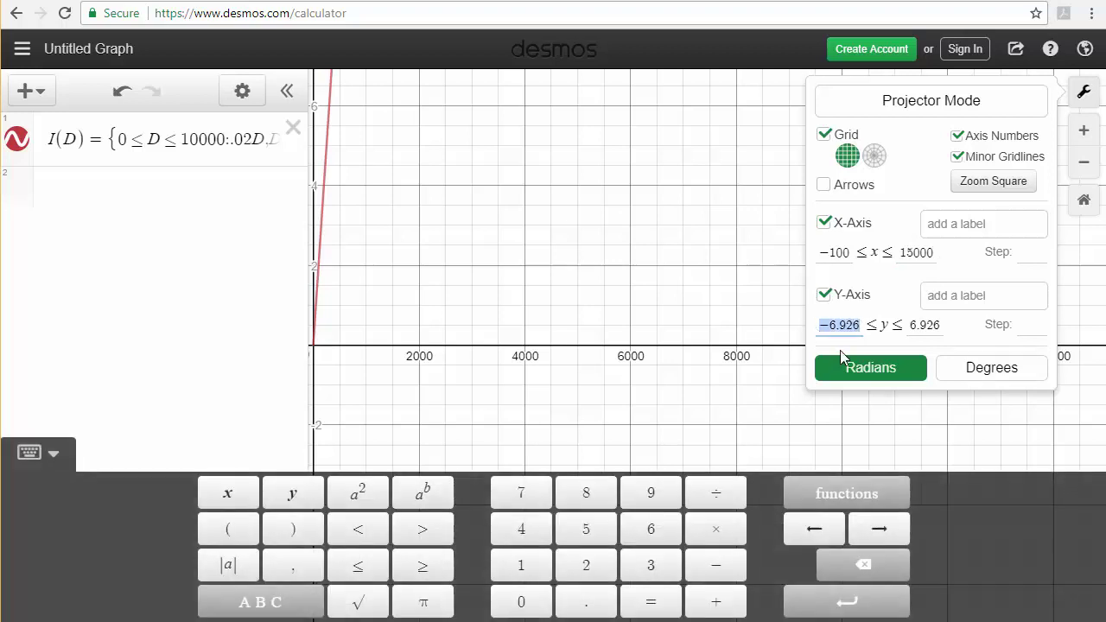
pyautogui.write('-5')
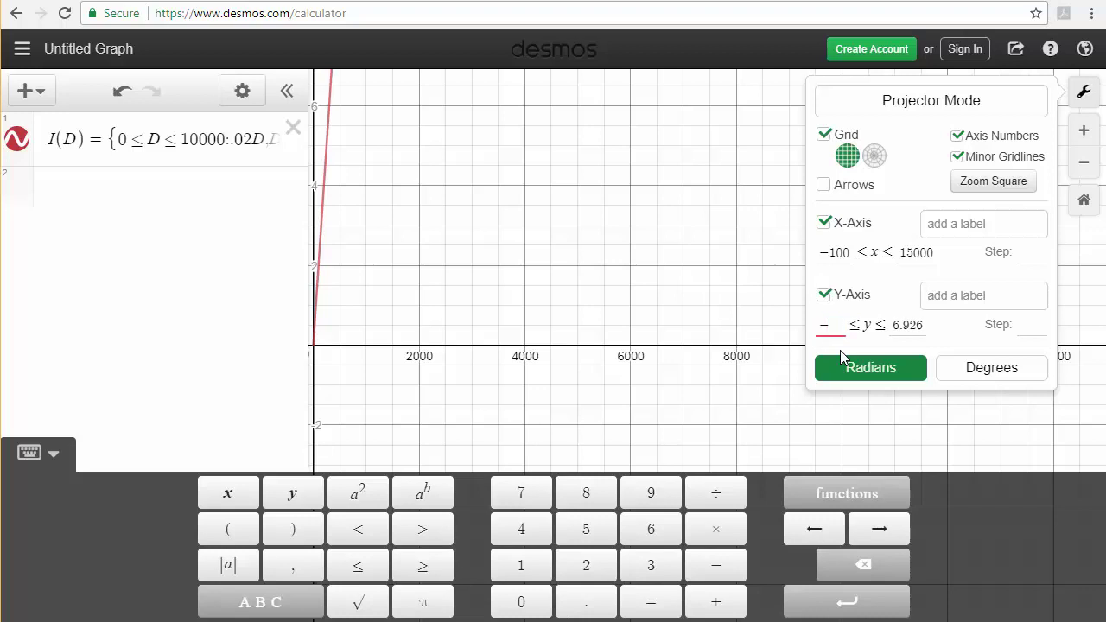
pyautogui.moveTo(924, 324); pyautogui.dragTo(893, 325)
pyautogui.write('100')
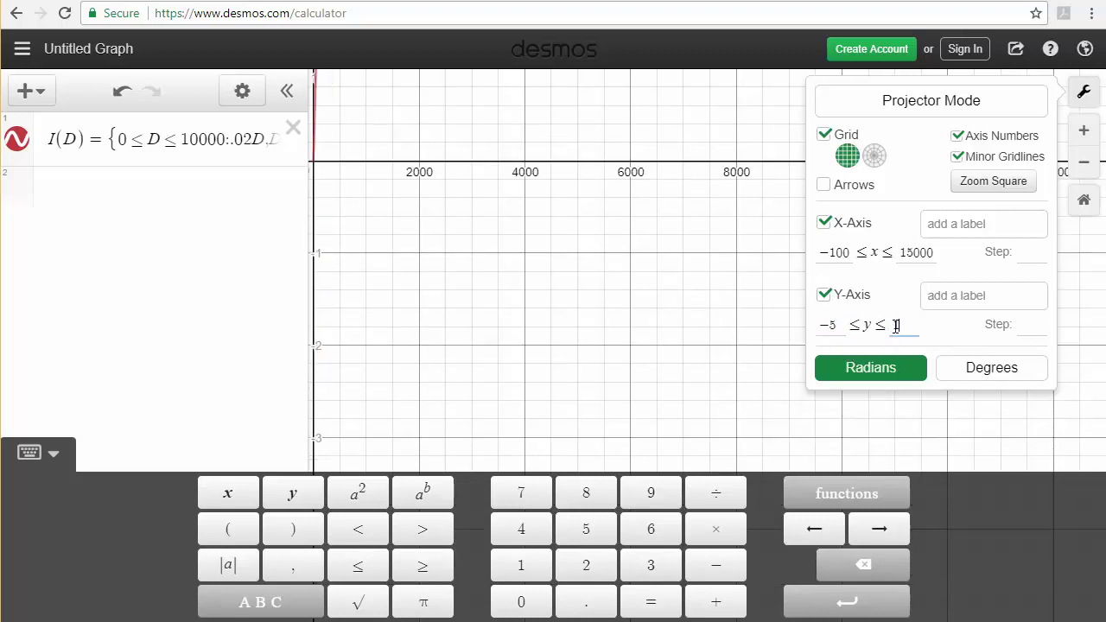
pyautogui.click(775, 389)
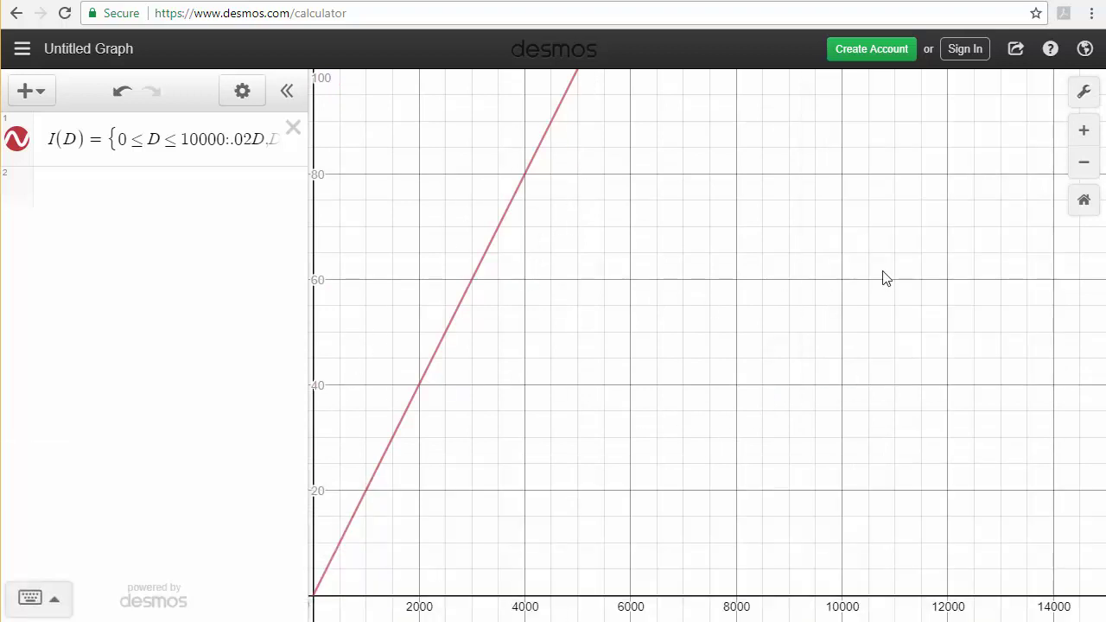
# - Raise the y maximum to 200, then zoom out and pan so the kink at D = 10000 shows
pyautogui.click(1080, 97)
pyautogui.moveTo(914, 324); pyautogui.dragTo(891, 328)
pyautogui.write('200')
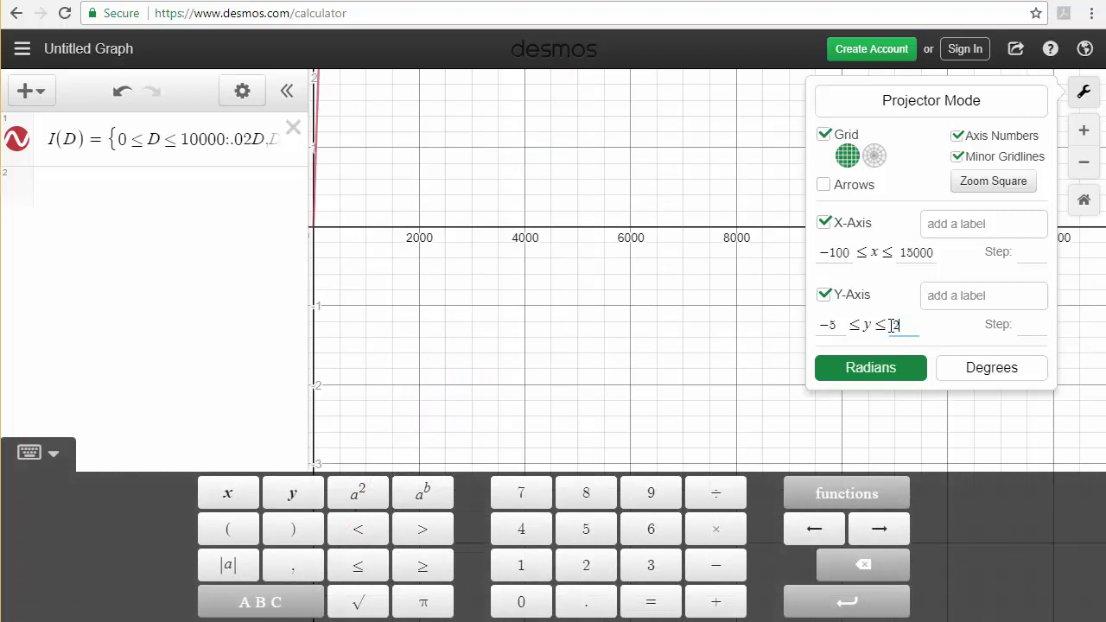
pyautogui.click(711, 370)
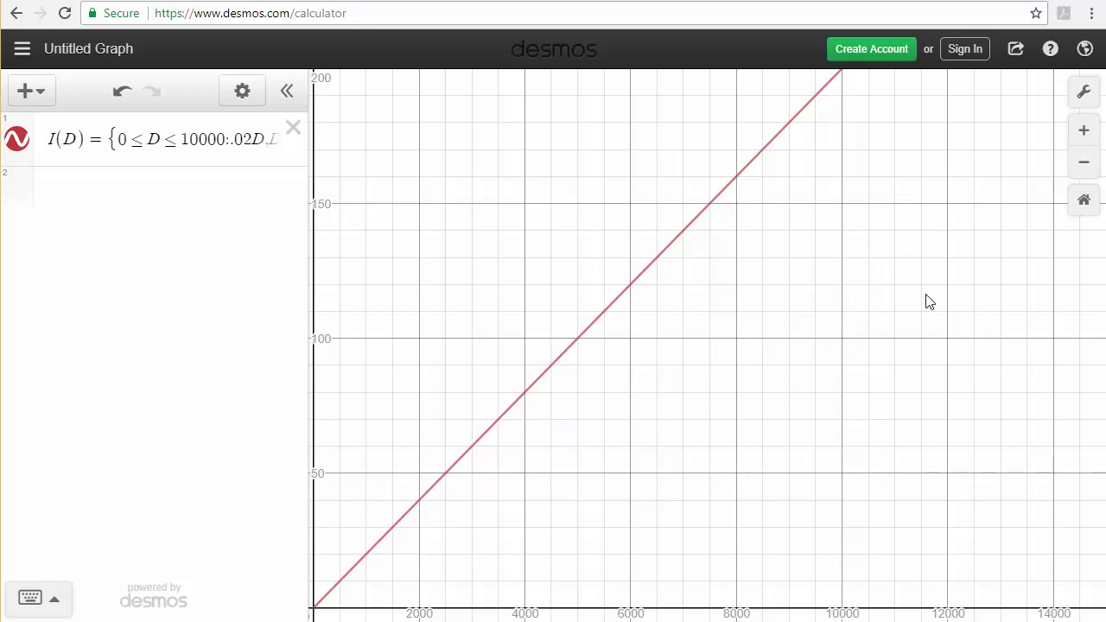
pyautogui.click(1083, 168)
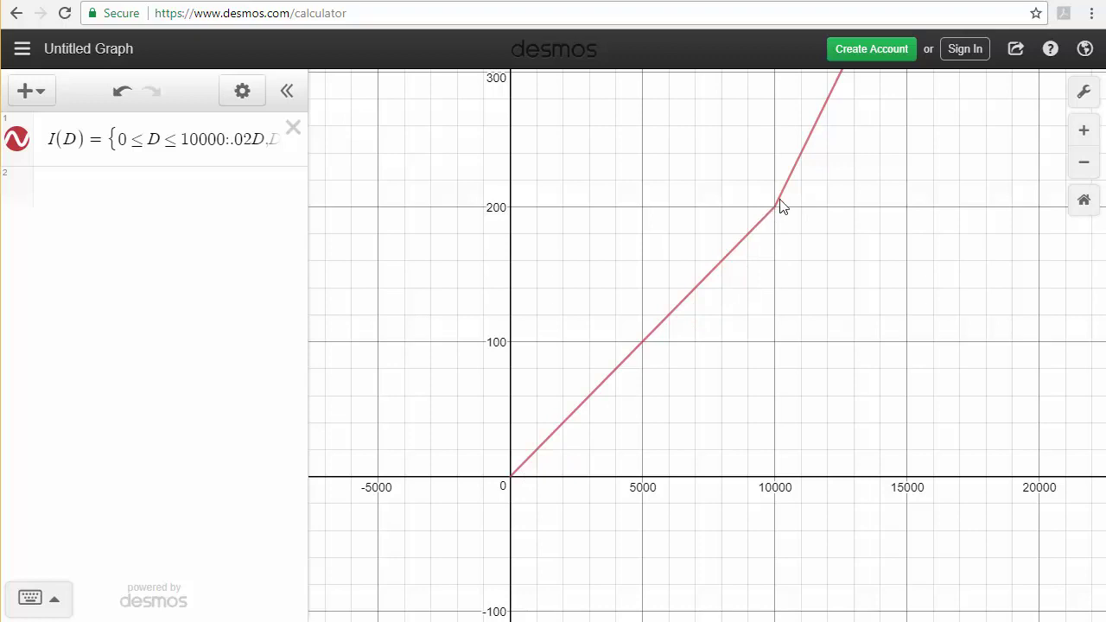
pyautogui.moveTo(701, 262); pyautogui.dragTo(561, 360)
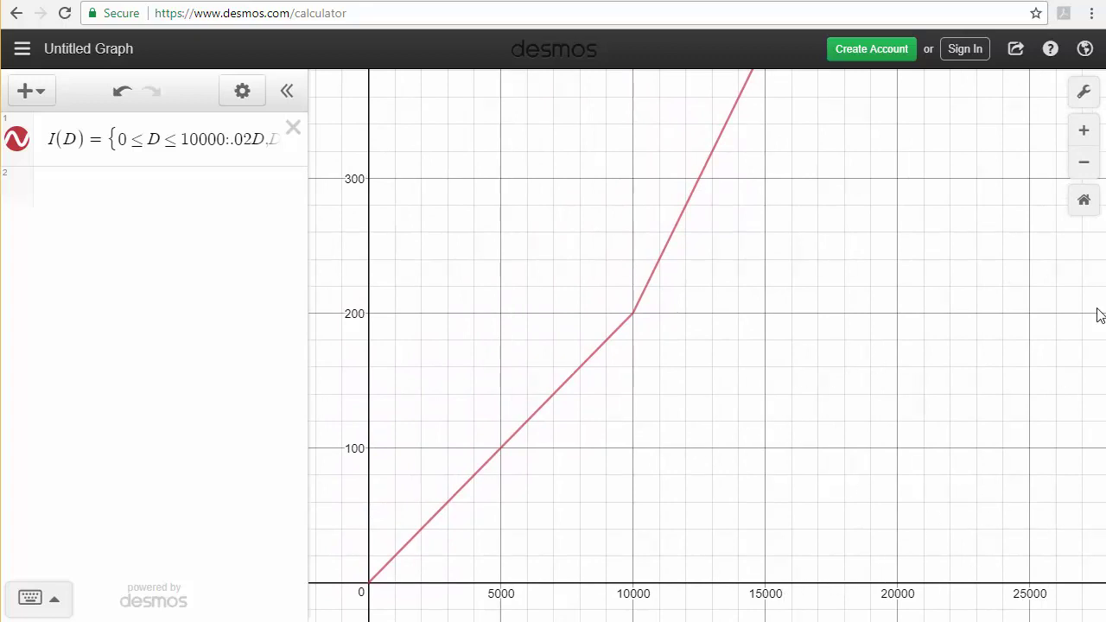
# - Change the graph's x maximum to 15000
pyautogui.click(1082, 91)
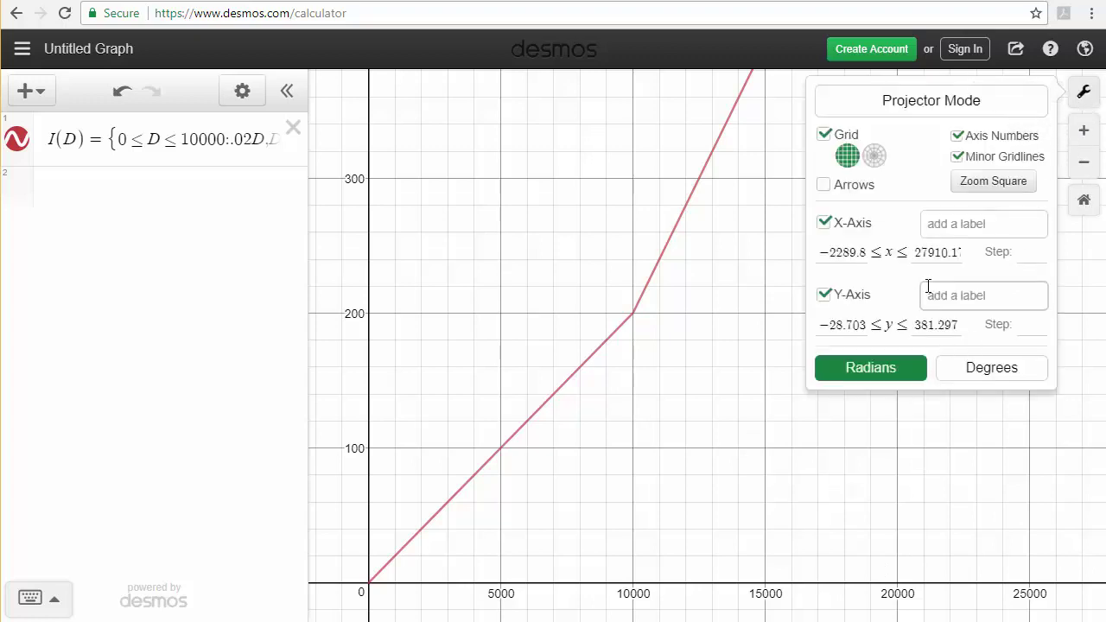
pyautogui.click(956, 251)
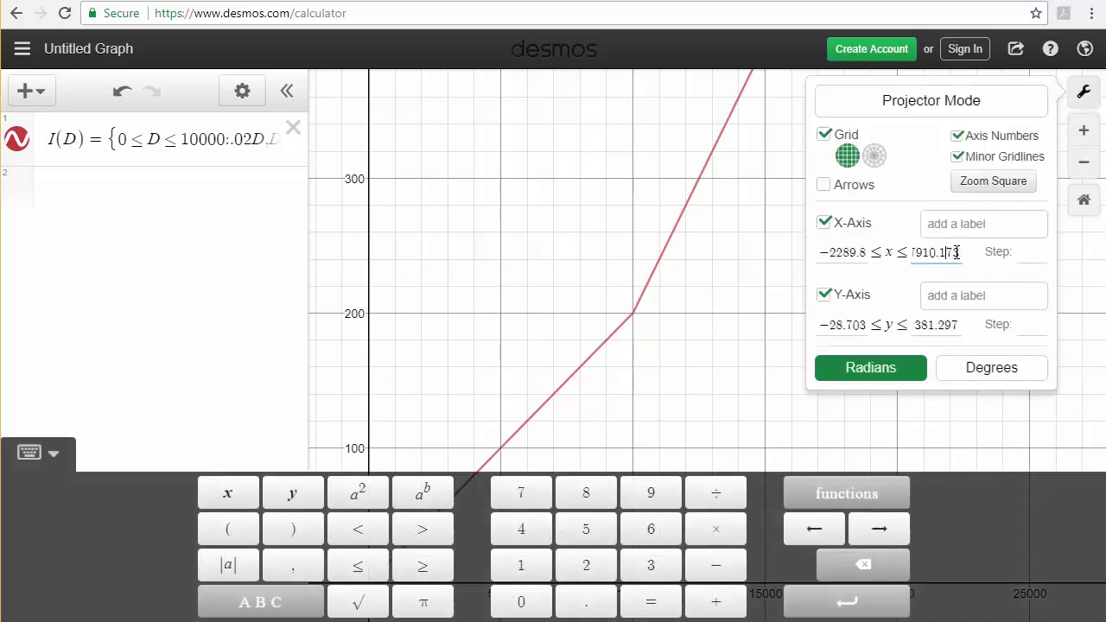
pyautogui.moveTo(943, 252); pyautogui.dragTo(901, 252)
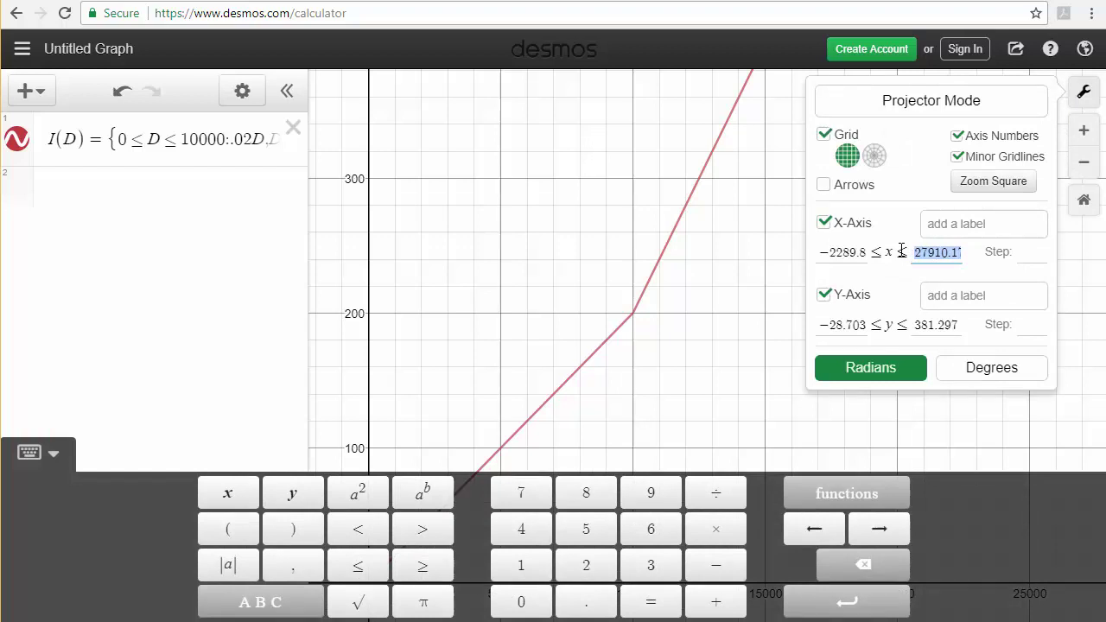
pyautogui.write('15000')
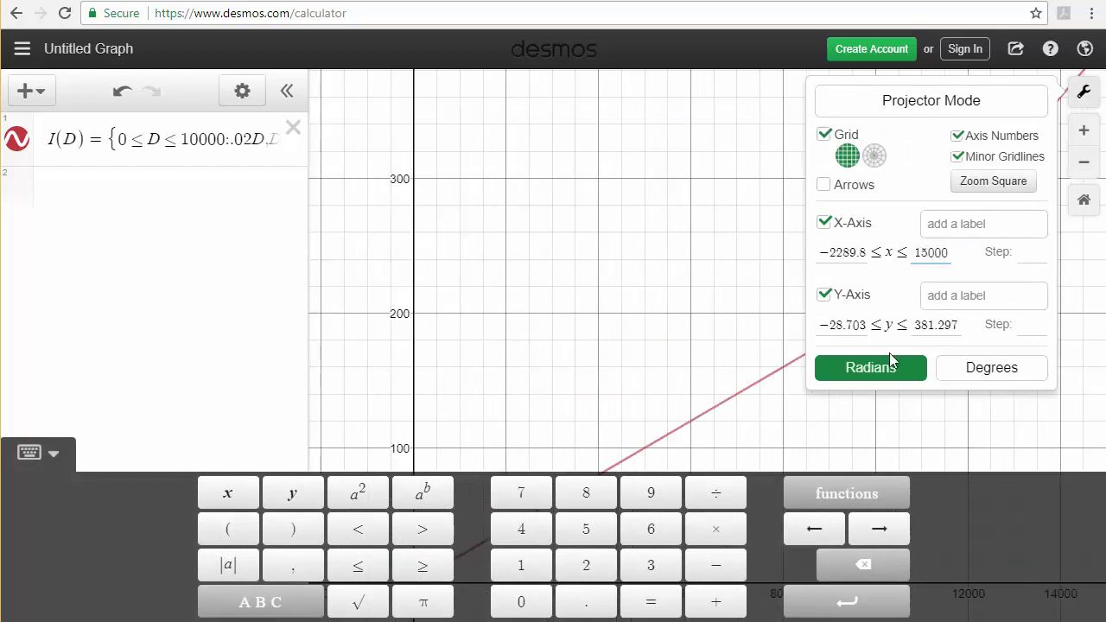
pyautogui.click(637, 353)
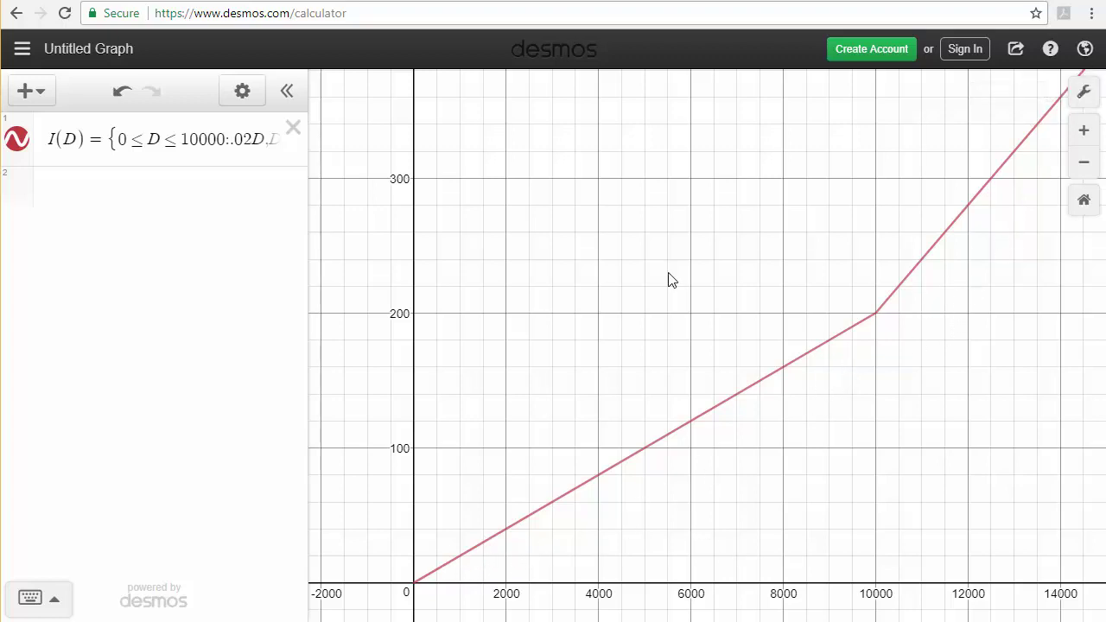
# - Expand the I(D) expression to show its full piecewise formula
pyautogui.click(249, 138)
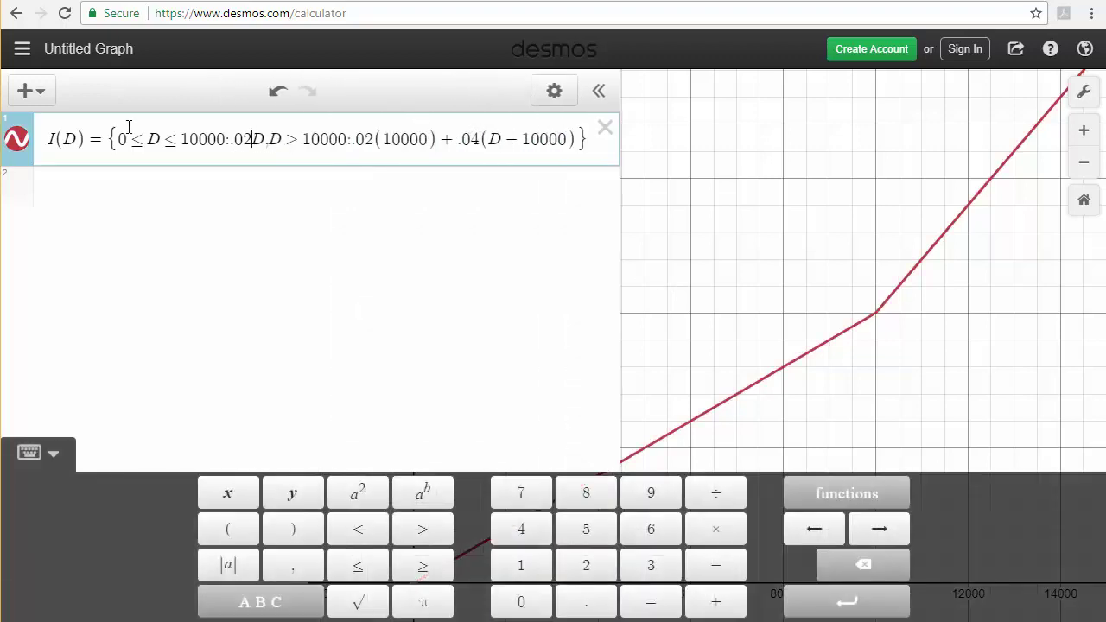